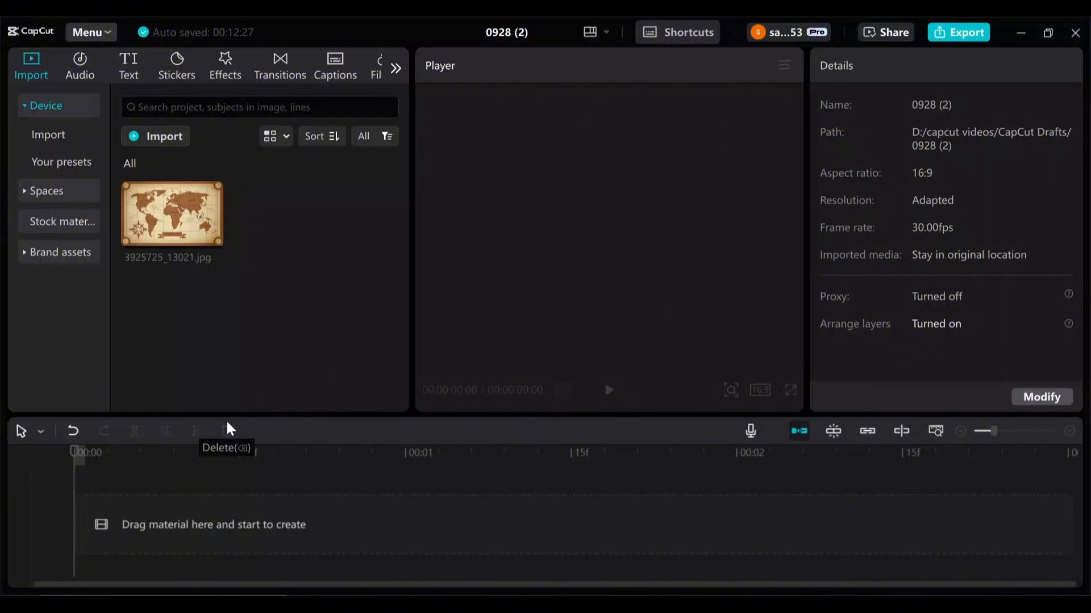
# - Add the world map image to the timeline and set a transform keyframe at its start
pyautogui.click(212, 239)
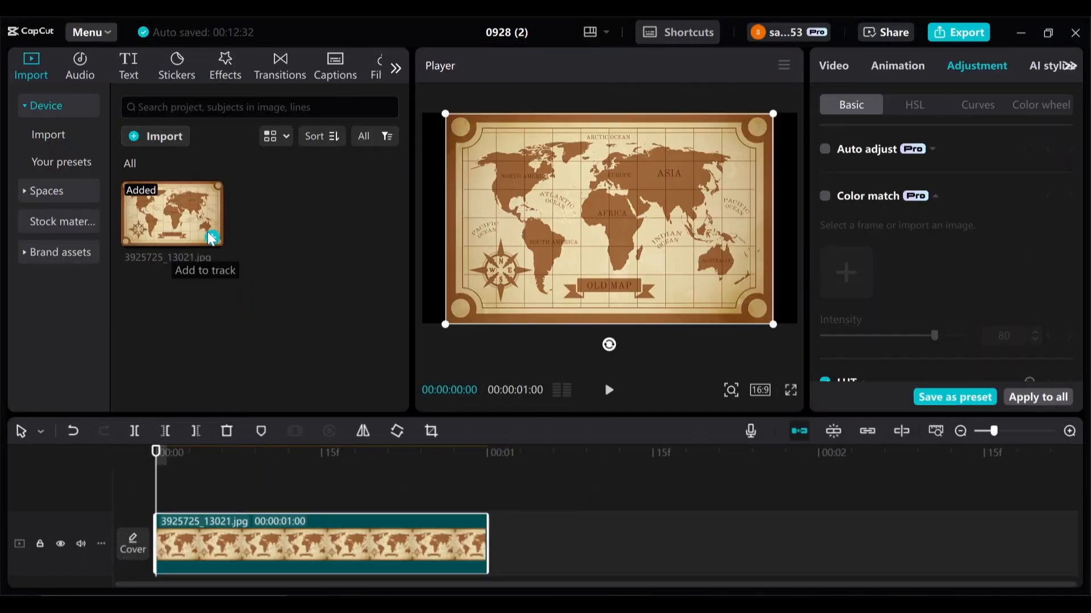
pyautogui.click(827, 68)
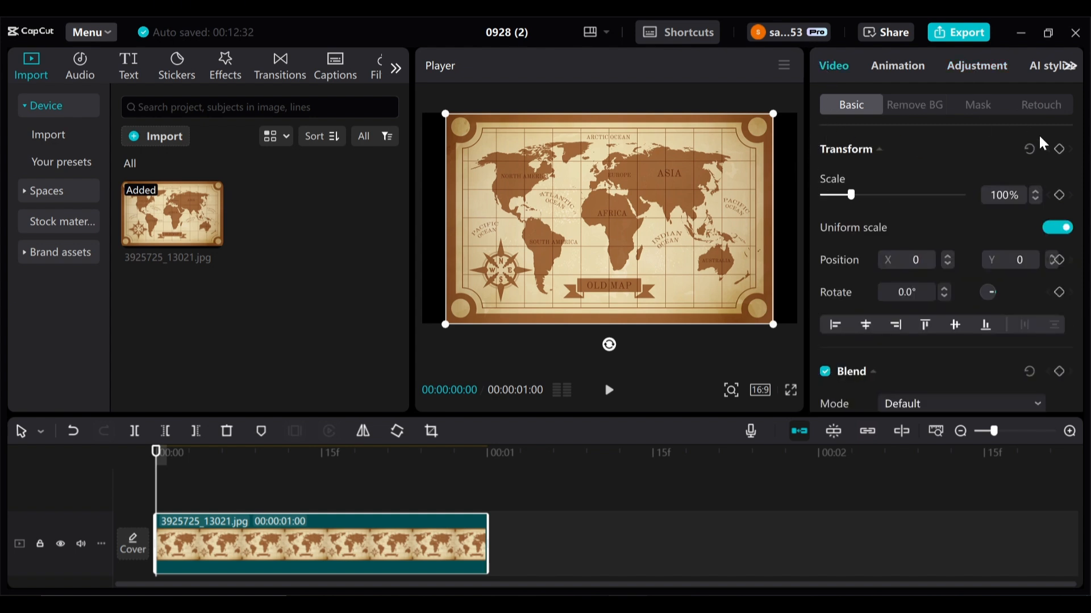
pyautogui.click(1060, 149)
# - At 10 frames, scale the map to 210% to zoom in on Africa and keyframe the transform
pyautogui.moveTo(155, 488); pyautogui.dragTo(268, 506)
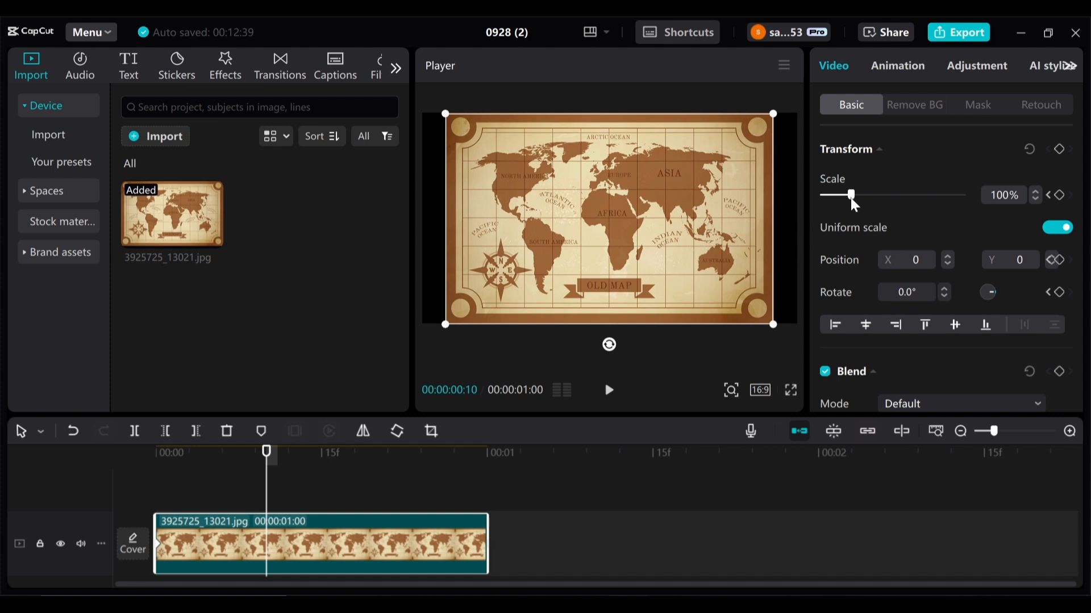
pyautogui.moveTo(851, 195)
pyautogui.mouseDown()
pyautogui.moveTo(893, 195)
pyautogui.moveTo(881, 200)
pyautogui.mouseUp()
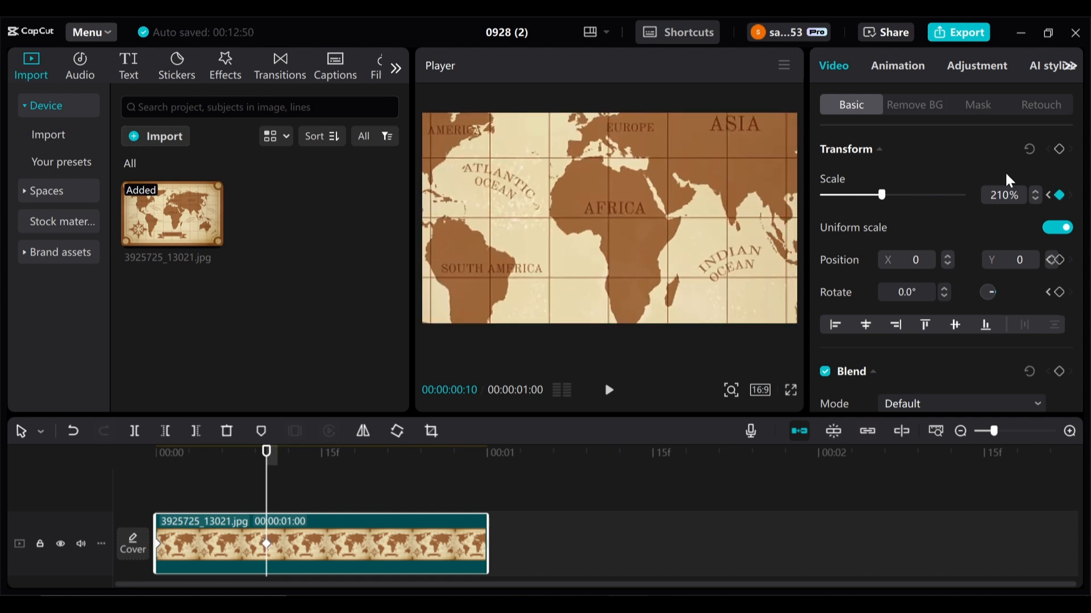
pyautogui.click(1065, 151)
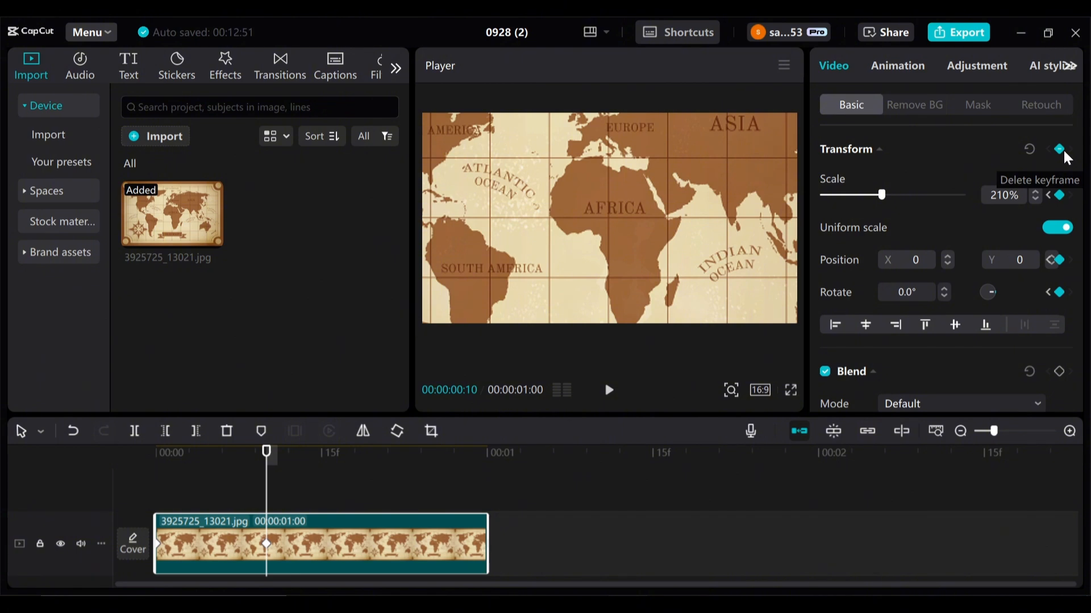
# - Copy the map clip and paste a duplicate onto a new track above it, aligned to the start
pyautogui.rightClick(196, 542)
pyautogui.click(222, 35)
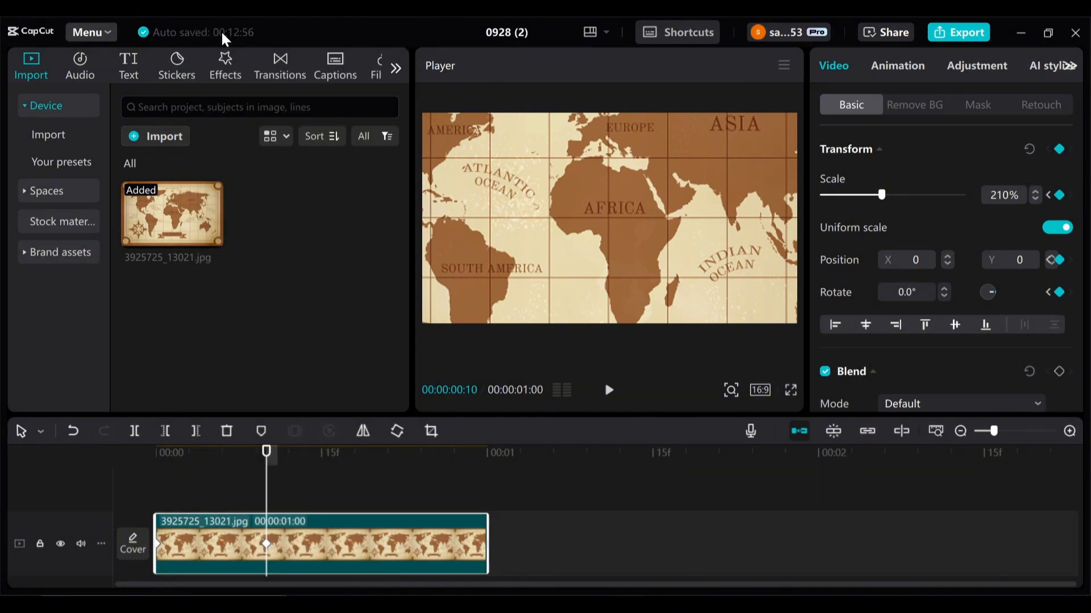
pyautogui.rightClick(165, 472)
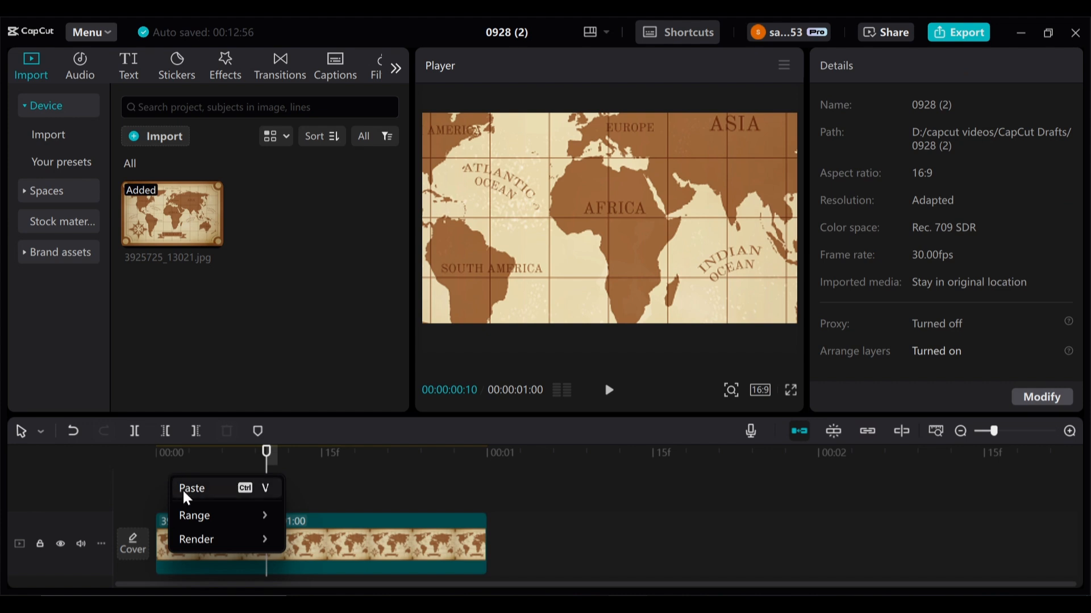
pyautogui.click(184, 491)
pyautogui.moveTo(301, 484); pyautogui.dragTo(185, 490)
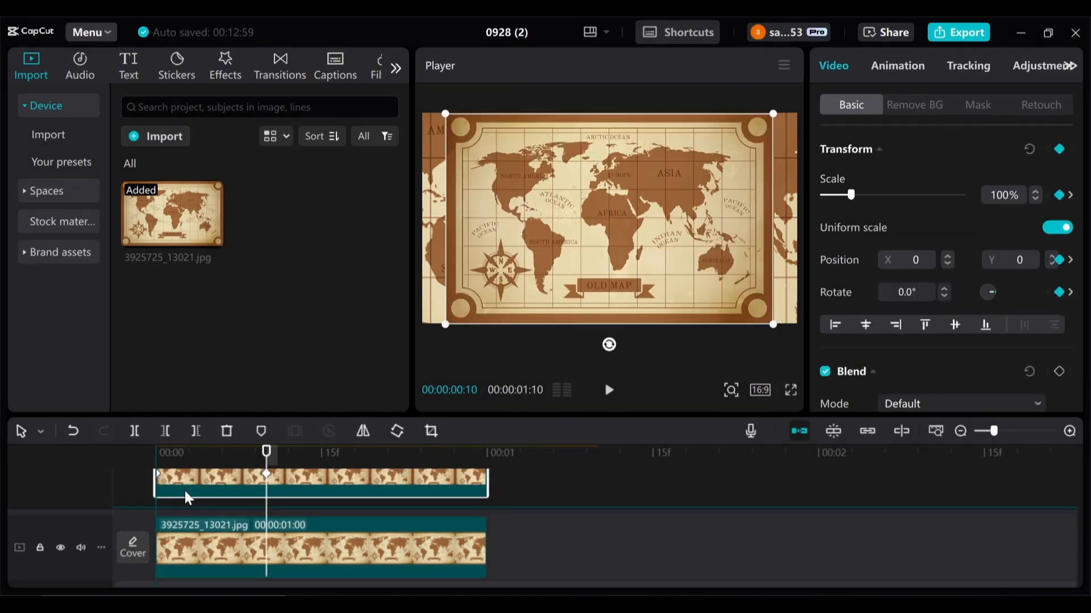
pyautogui.moveTo(266, 464)
pyautogui.mouseDown()
pyautogui.moveTo(111, 460)
pyautogui.moveTo(264, 473)
pyautogui.mouseUp()
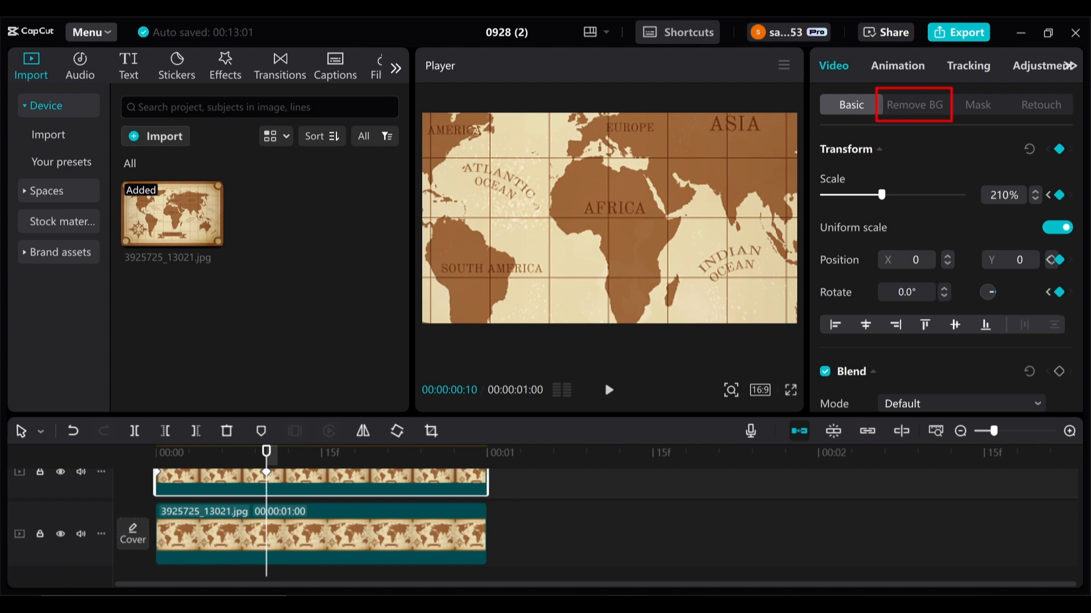
# - On the duplicate, use Custom removal with the brush to select Africa and apply the cutout
pyautogui.click(929, 114)
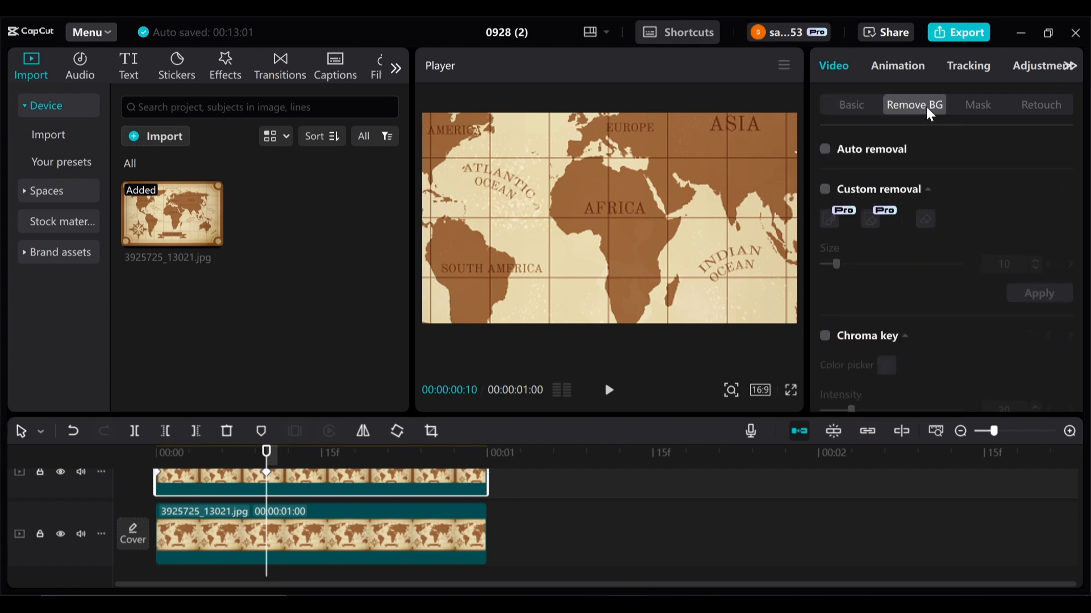
pyautogui.click(826, 190)
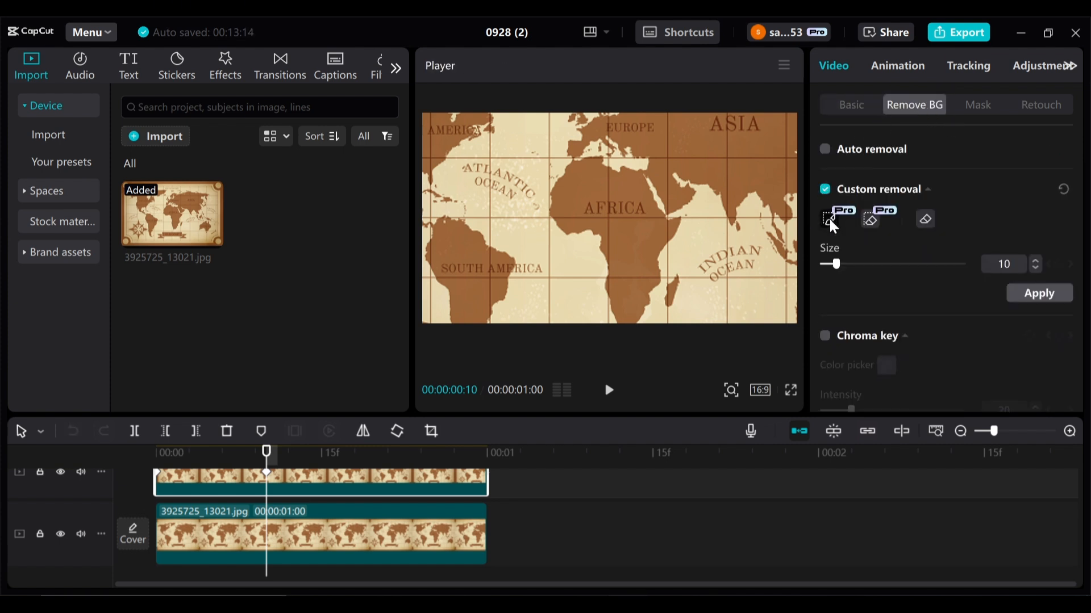
pyautogui.click(830, 221)
pyautogui.moveTo(589, 163)
pyautogui.mouseDown()
pyautogui.moveTo(637, 185)
pyautogui.moveTo(670, 229)
pyautogui.moveTo(630, 312)
pyautogui.moveTo(603, 238)
pyautogui.moveTo(585, 219)
pyautogui.moveTo(564, 219)
pyautogui.moveTo(560, 195)
pyautogui.moveTo(589, 163)
pyautogui.mouseUp()
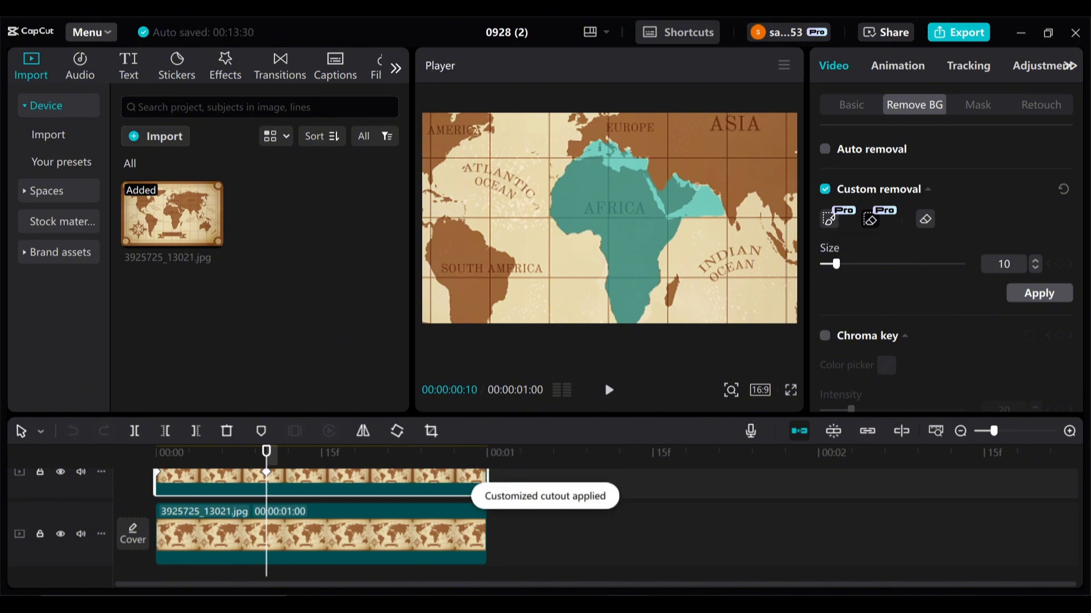
pyautogui.moveTo(571, 147)
pyautogui.mouseDown()
pyautogui.moveTo(644, 168)
pyautogui.moveTo(656, 195)
pyautogui.moveTo(692, 220)
pyautogui.mouseUp()
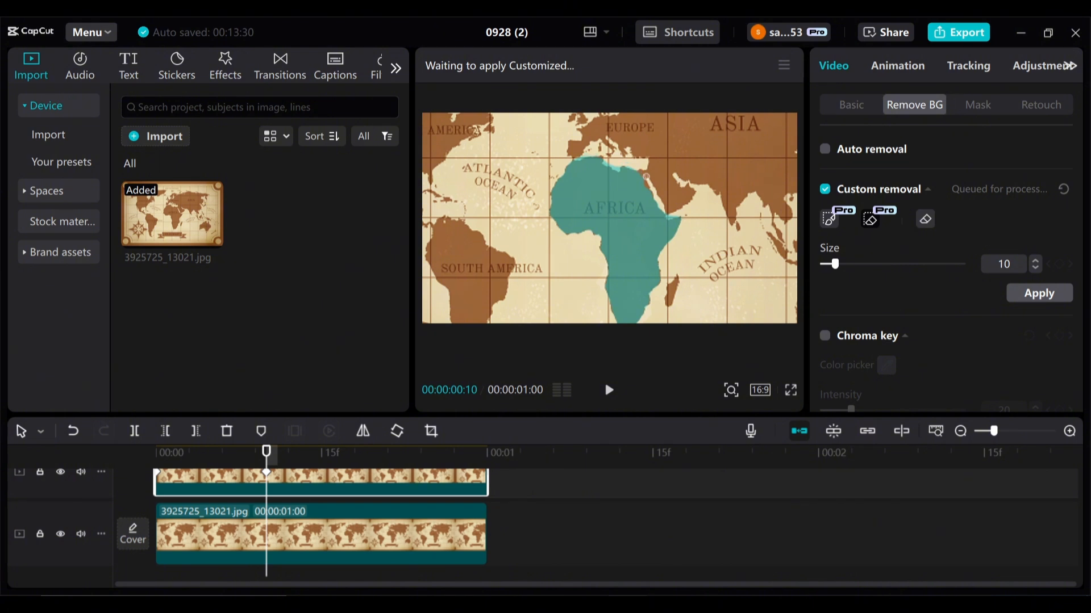
pyautogui.click(1025, 288)
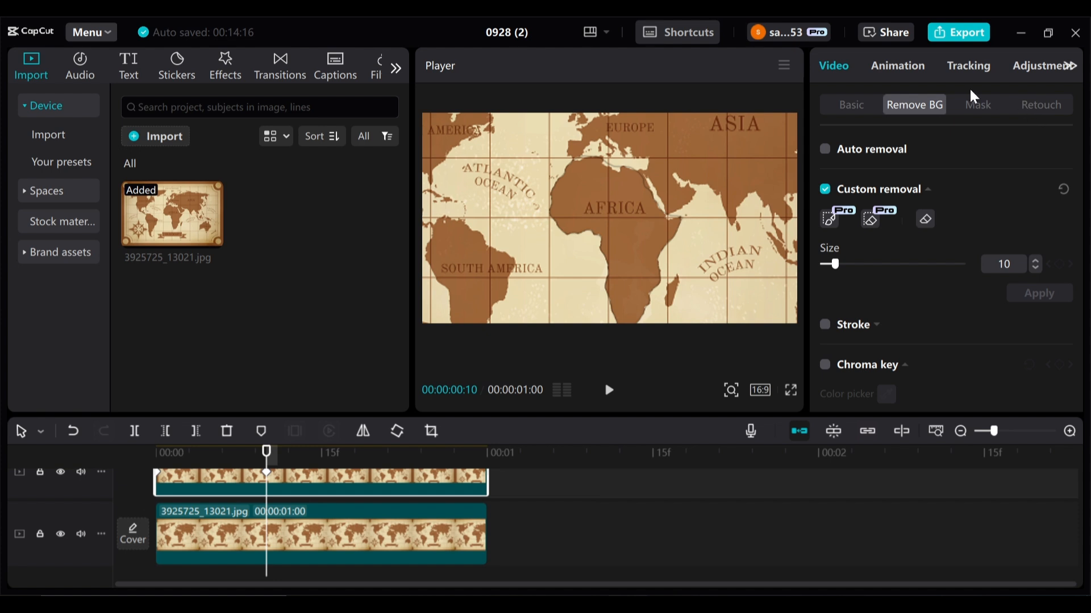
# - Brighten the Africa cutout by raising the top point of the Luma curve in Curves adjustments
pyautogui.click(1028, 69)
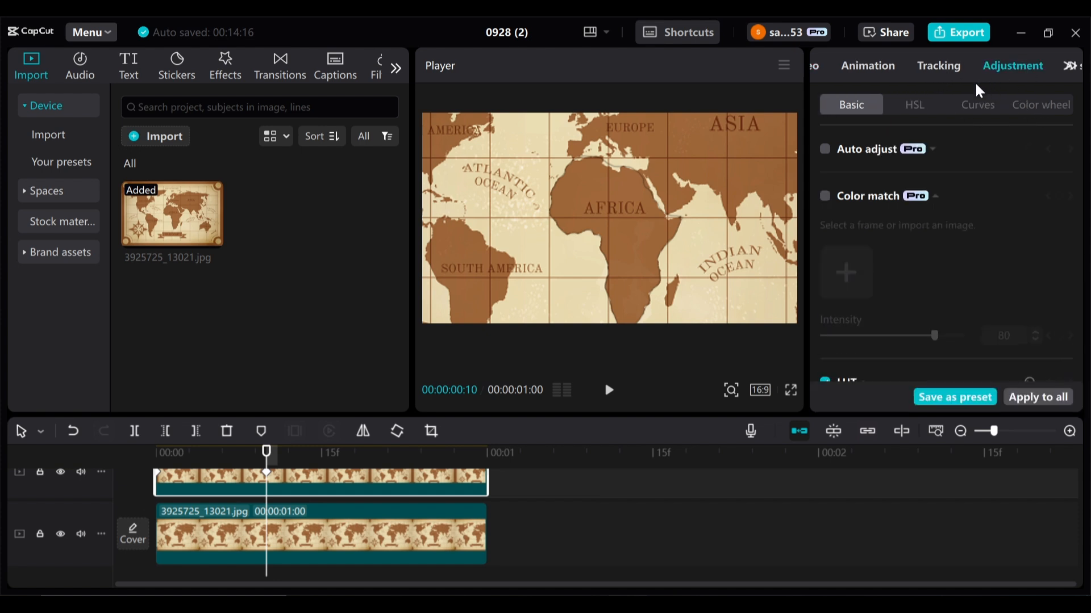
pyautogui.click(969, 100)
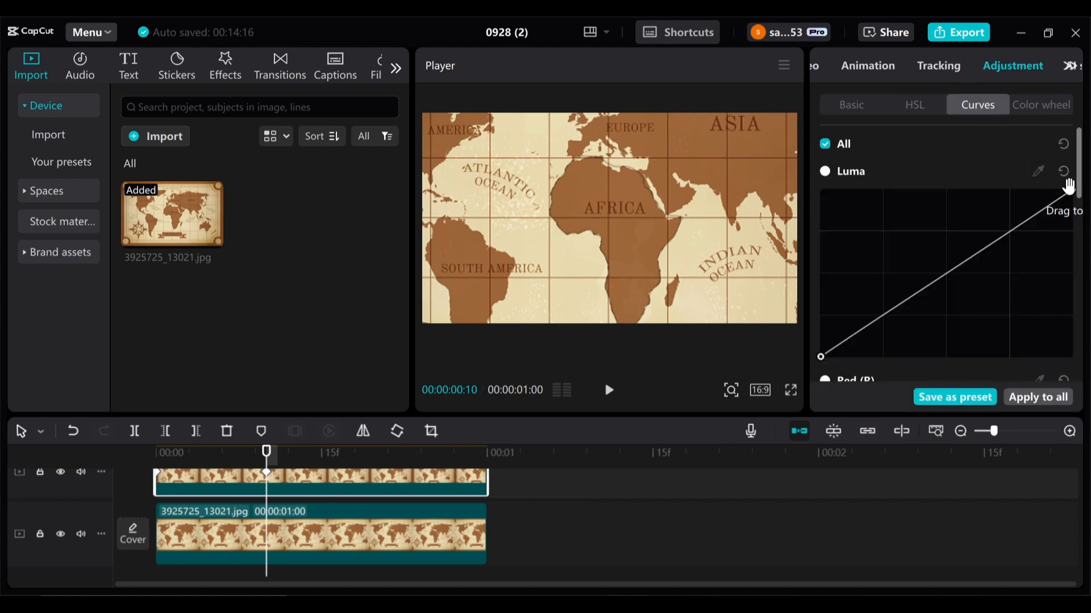
pyautogui.moveTo(1070, 193); pyautogui.dragTo(905, 172)
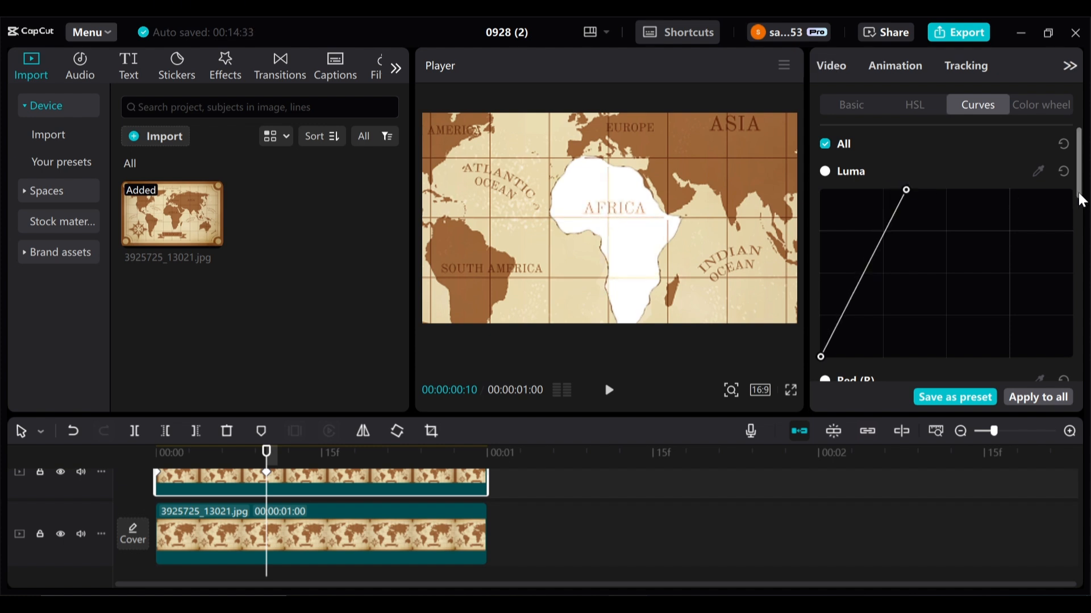
pyautogui.moveTo(1079, 186); pyautogui.dragTo(914, 219)
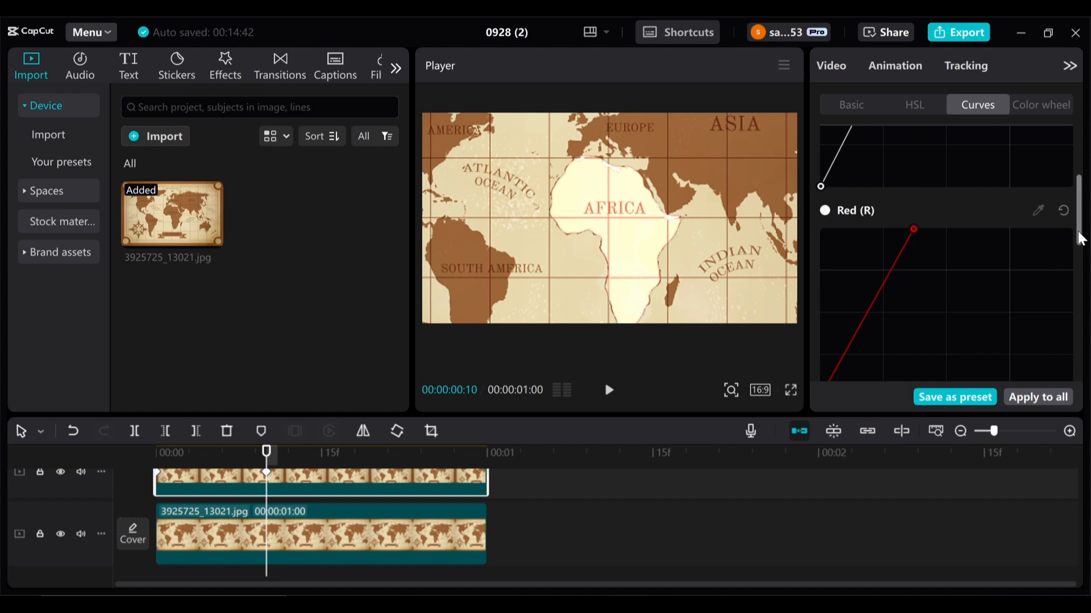
pyautogui.moveTo(1081, 238); pyautogui.dragTo(1084, 173)
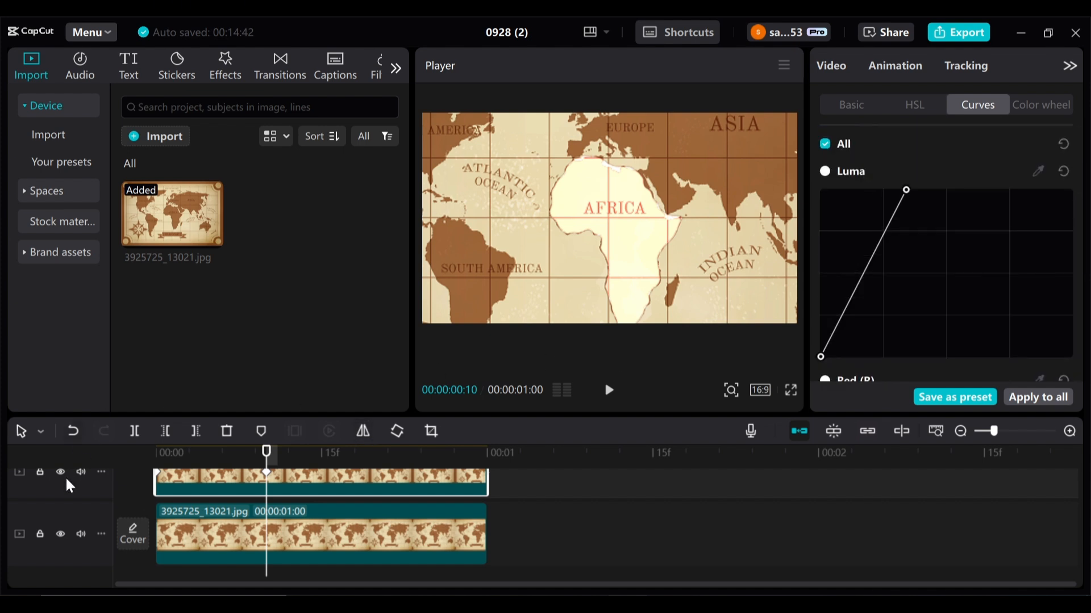
# - Preview the cutout without the bottom track, then trim the cutout clip to start at the playhead
pyautogui.click(59, 534)
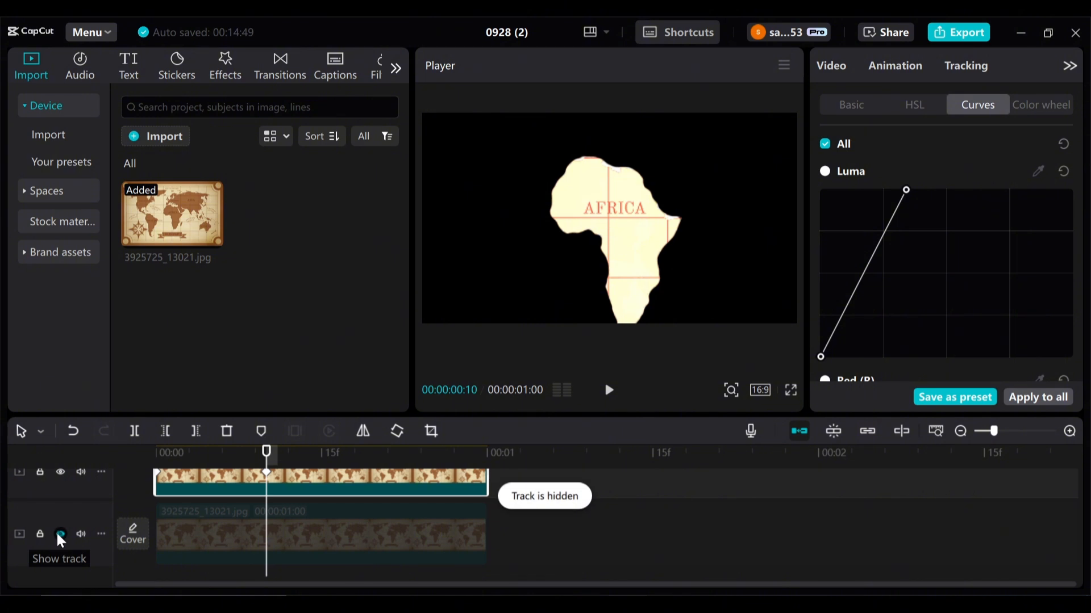
pyautogui.click(59, 534)
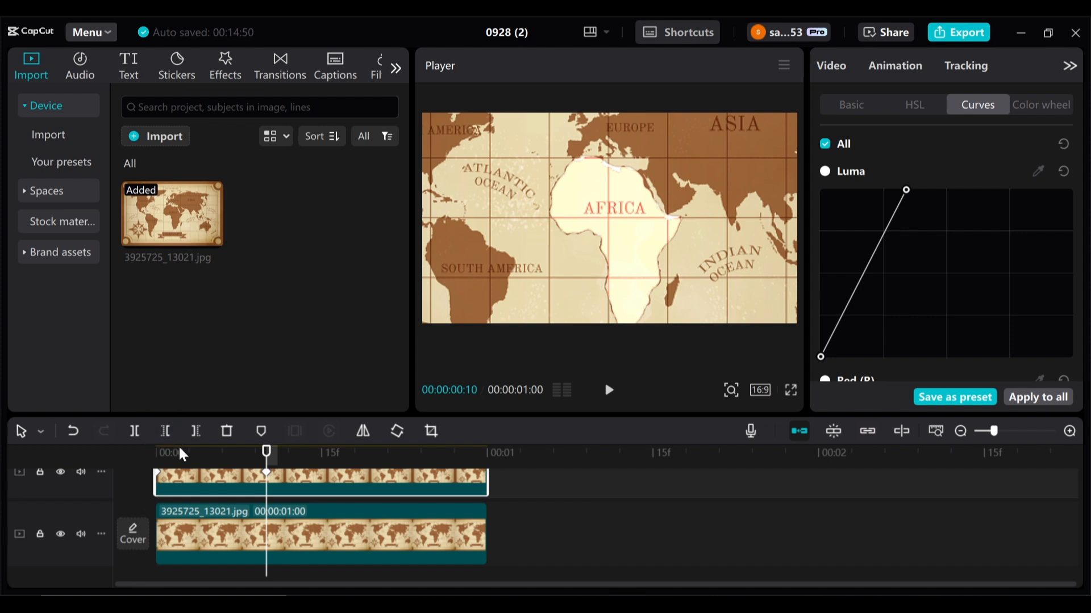
pyautogui.click(165, 435)
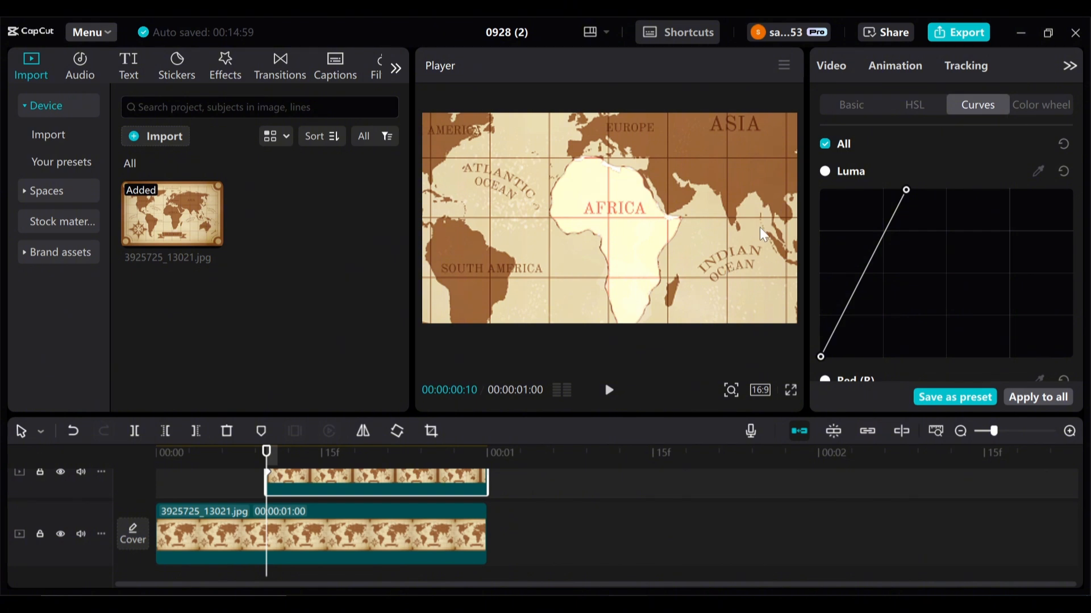
# - Apply a small Circle mask around the Africa label on the cutout clip and keyframe the mask
pyautogui.click(834, 66)
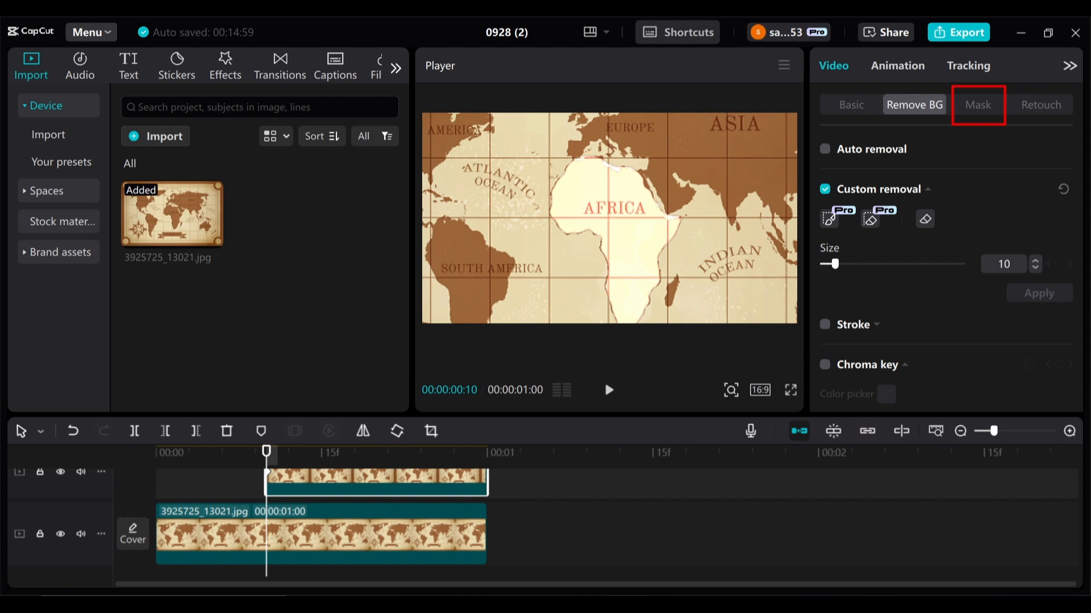
pyautogui.click(983, 107)
pyautogui.click(1053, 206)
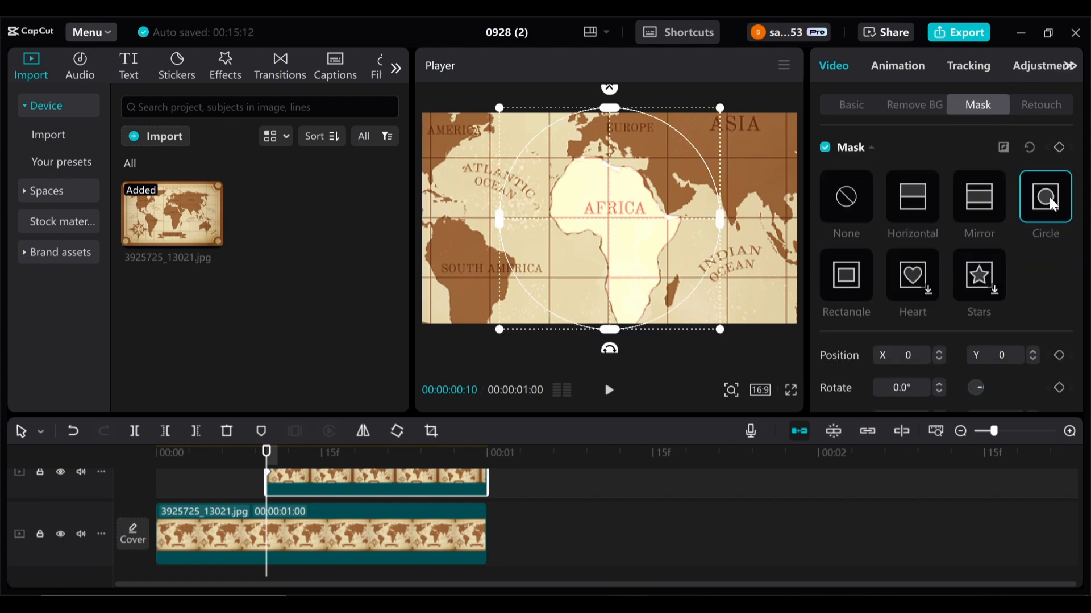
pyautogui.moveTo(720, 334); pyautogui.dragTo(622, 229)
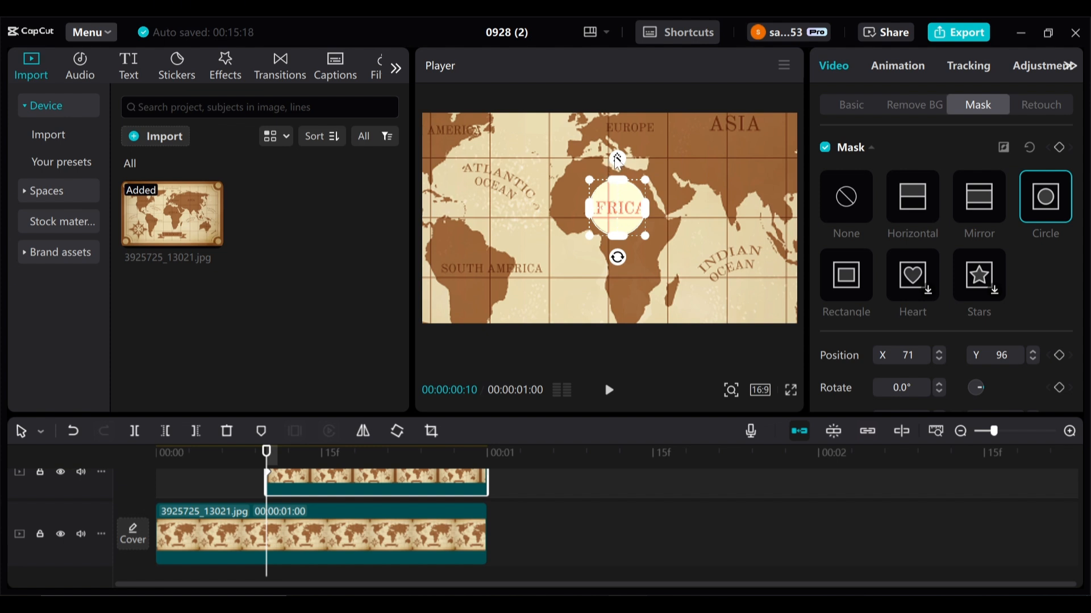
pyautogui.moveTo(618, 155); pyautogui.dragTo(618, 152)
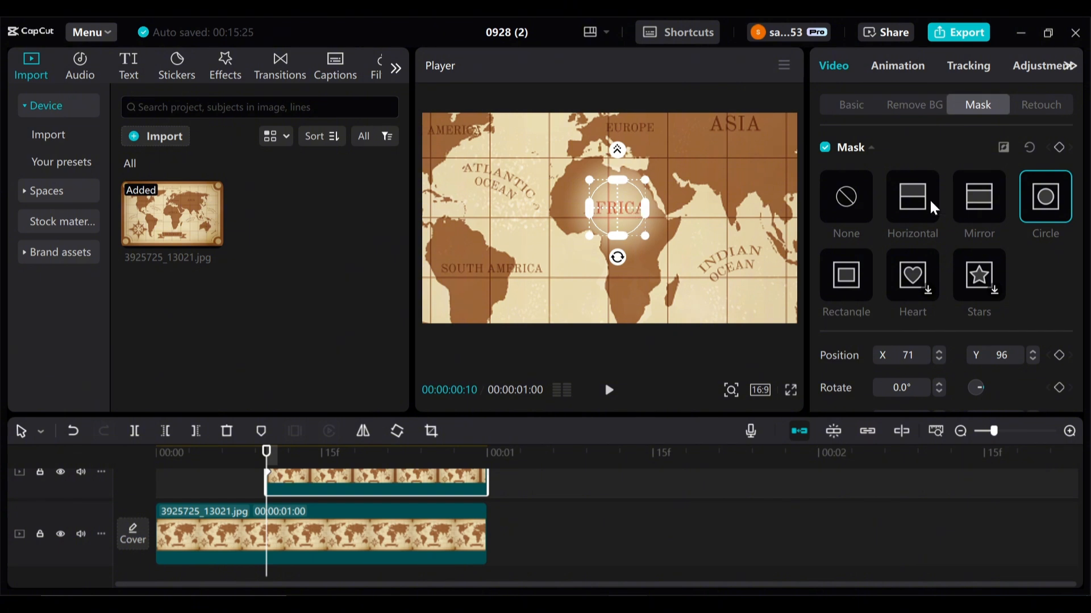
pyautogui.click(1059, 147)
# - At 23 frames, enlarge and recenter the circle mask over Africa, increase its feather, and keyframe it
pyautogui.moveTo(266, 460); pyautogui.dragTo(414, 478)
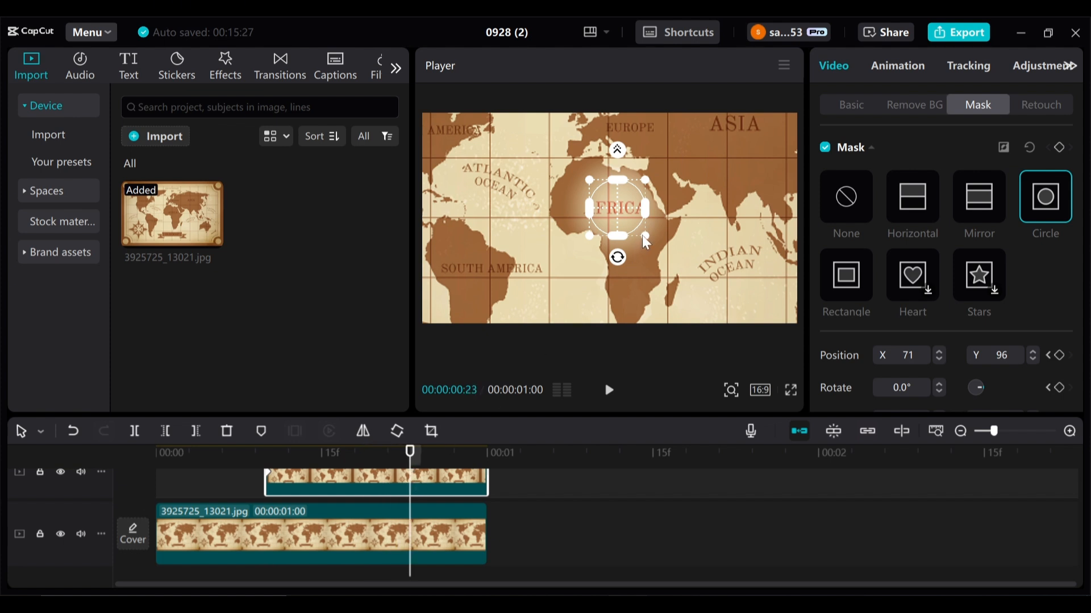
pyautogui.moveTo(643, 235); pyautogui.dragTo(648, 246)
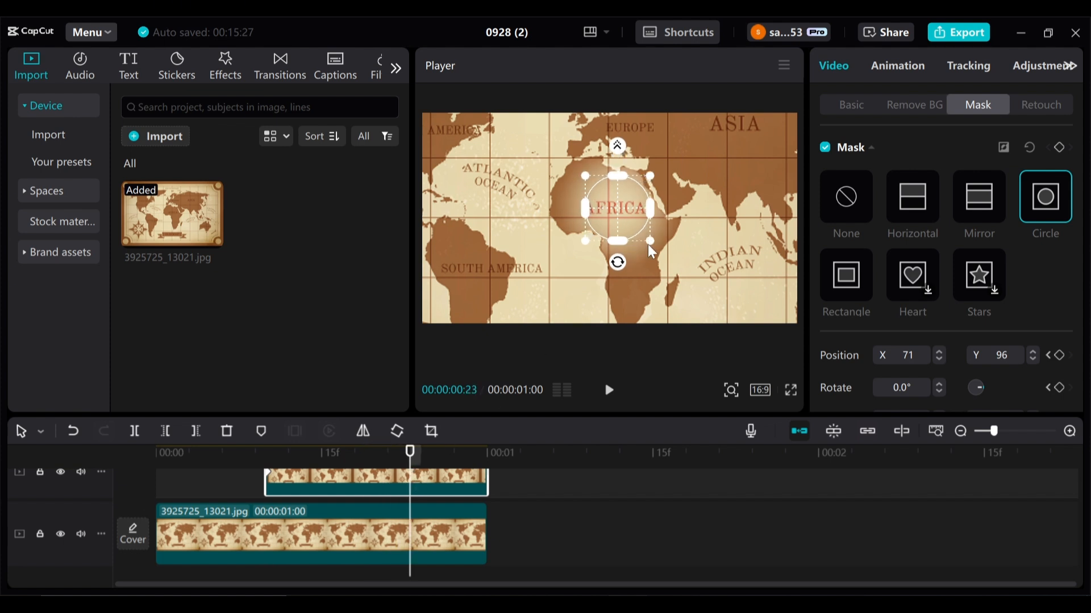
pyautogui.moveTo(619, 207)
pyautogui.mouseDown()
pyautogui.moveTo(625, 226)
pyautogui.moveTo(613, 205)
pyautogui.mouseUp()
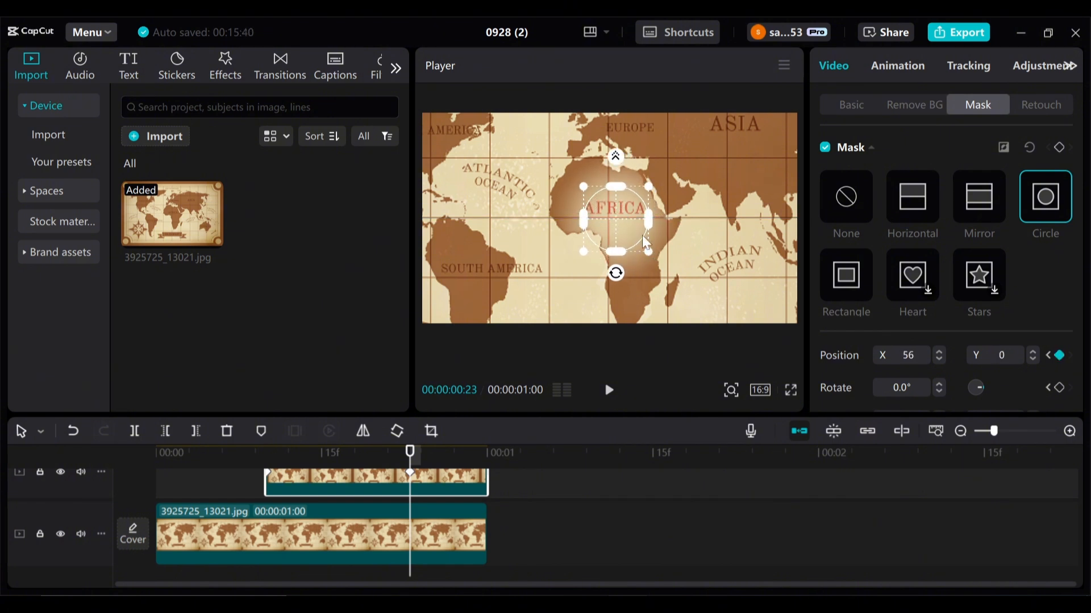
pyautogui.moveTo(652, 250); pyautogui.dragTo(658, 254)
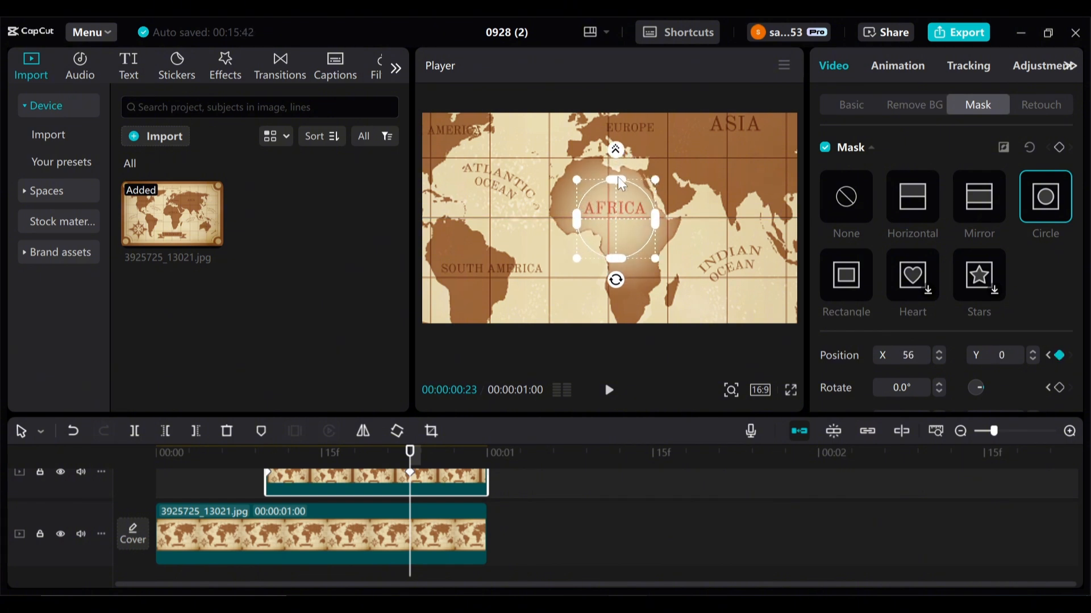
pyautogui.moveTo(616, 151); pyautogui.dragTo(618, 128)
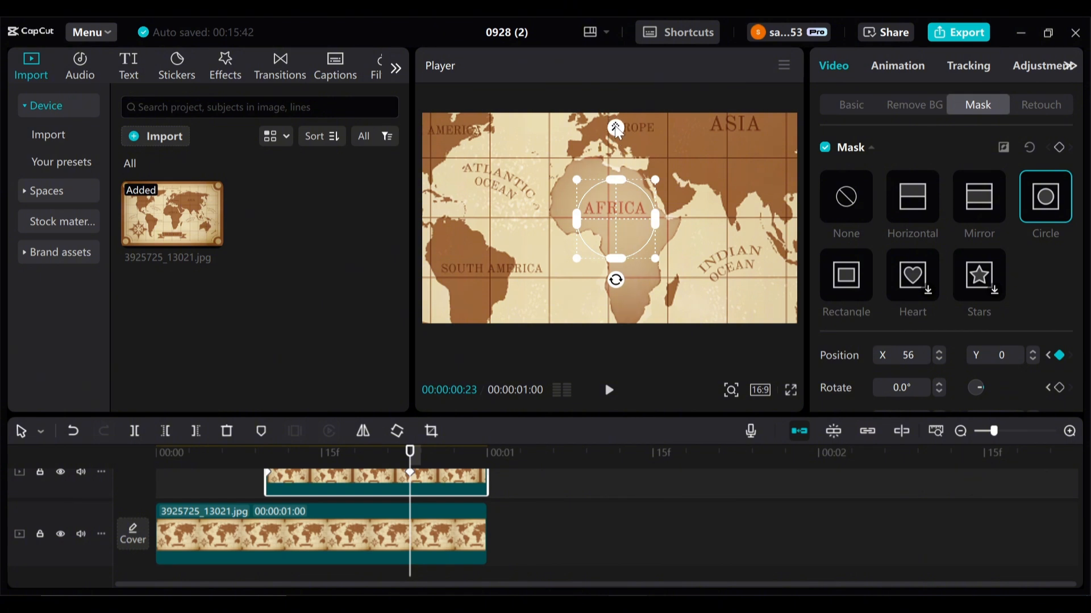
pyautogui.click(1059, 148)
# - Split the end of the cutout clip into short pieces and delete alternate pieces to make it flicker
pyautogui.moveTo(410, 463); pyautogui.dragTo(421, 464)
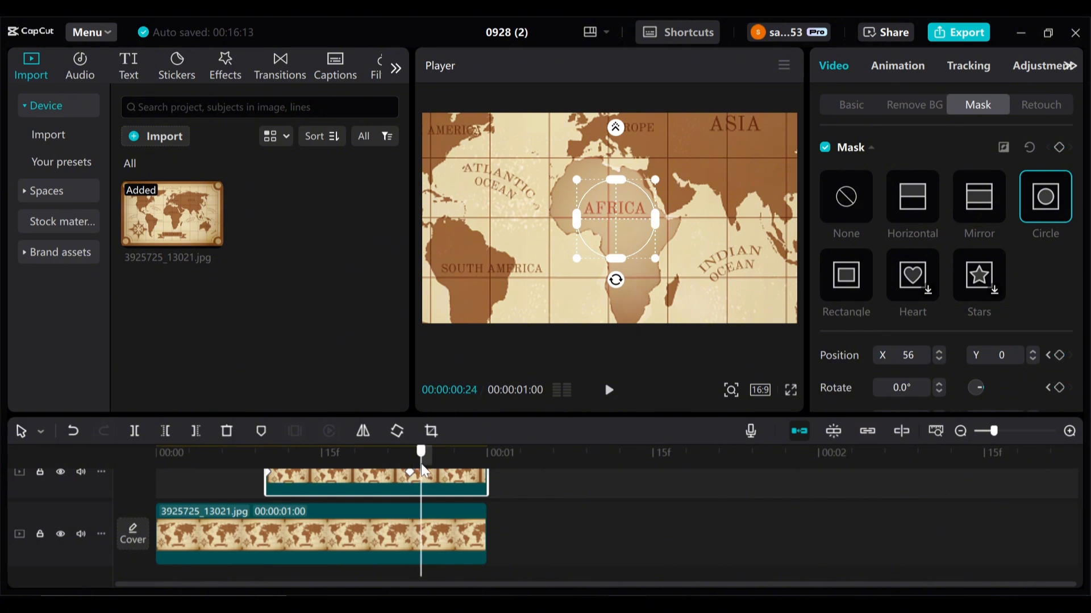
pyautogui.click(134, 432)
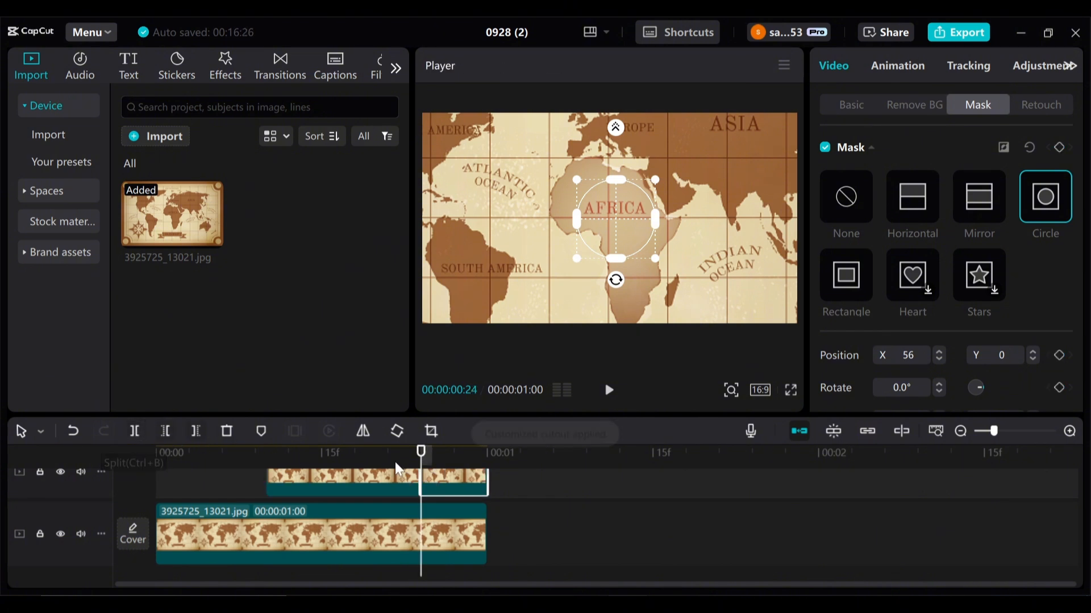
pyautogui.moveTo(421, 461); pyautogui.dragTo(476, 462)
pyautogui.click(164, 434)
pyautogui.hotkey('ctrl', 'b')
pyautogui.press('q')
pyautogui.click(135, 432)
pyautogui.click(130, 435)
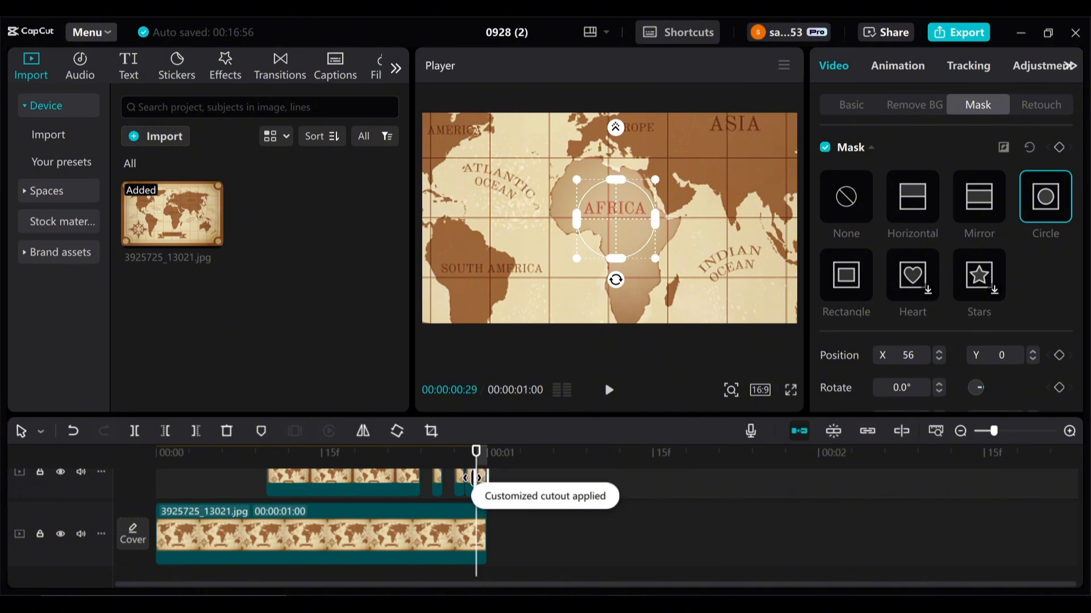
pyautogui.click(227, 431)
pyautogui.click(431, 457)
pyautogui.moveTo(412, 468); pyautogui.dragTo(162, 470)
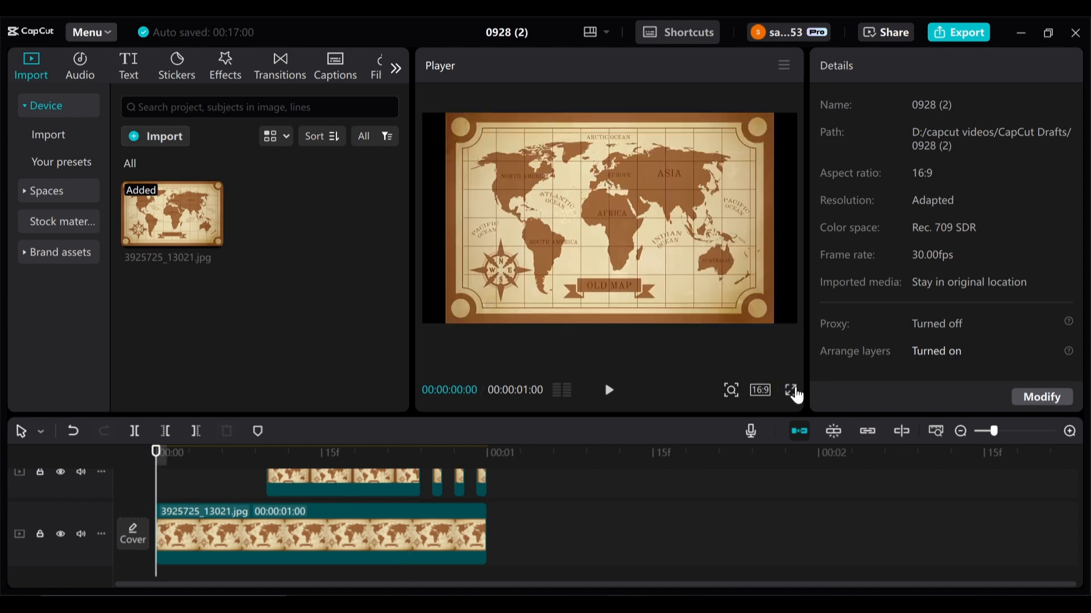